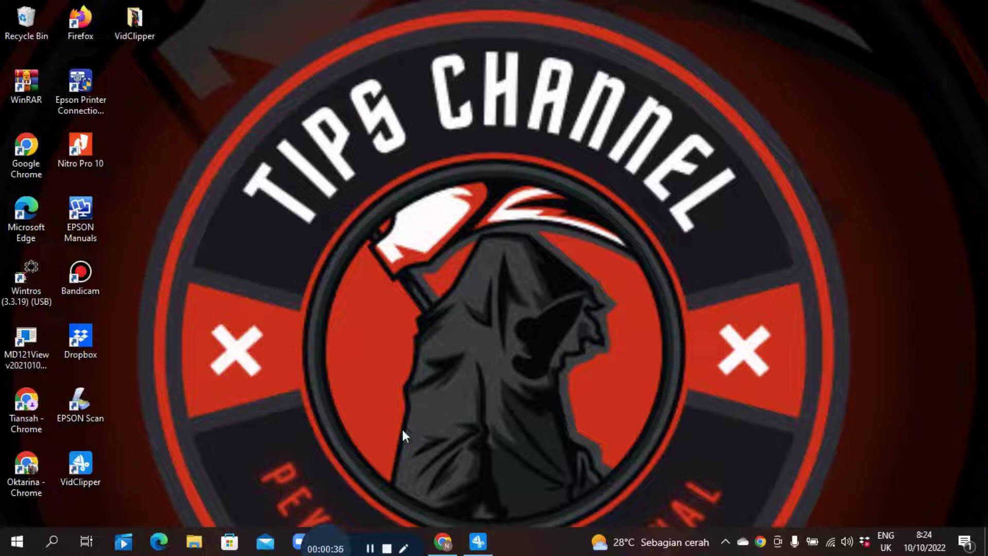
Step: Open the Contoh Word document from the Videos folder in File Explorer
left_click_drag(347, 538, 590, 552)
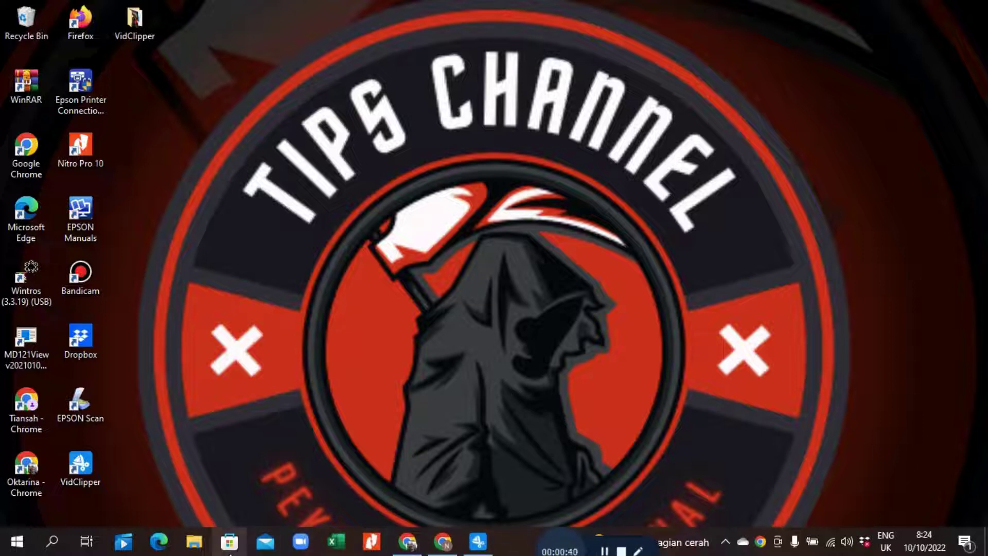
left_click(194, 540)
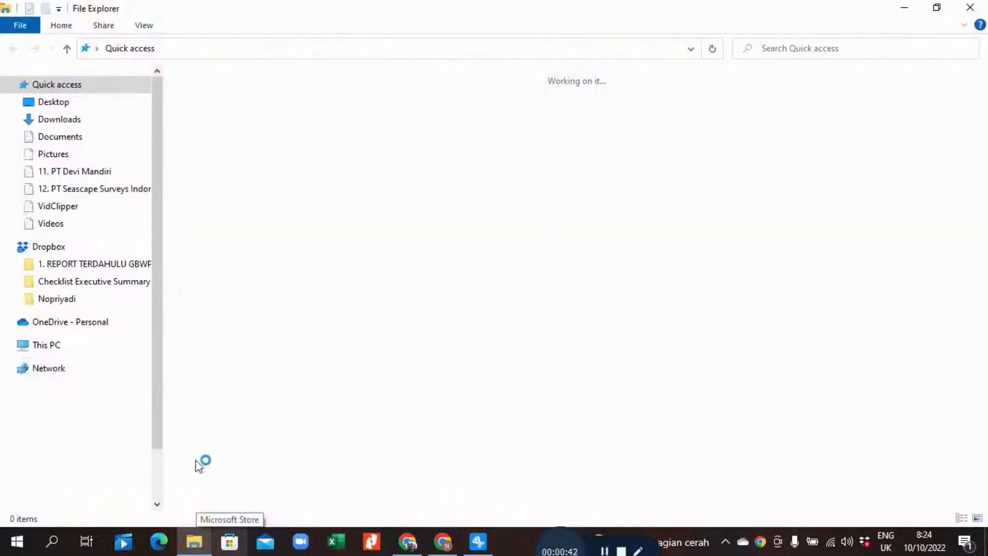
left_click(66, 467)
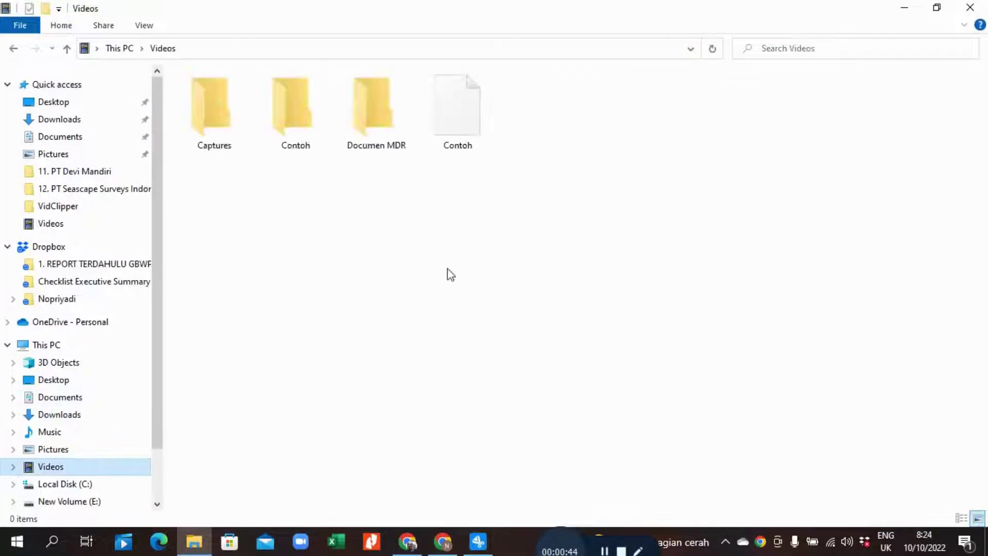
double_click(465, 122)
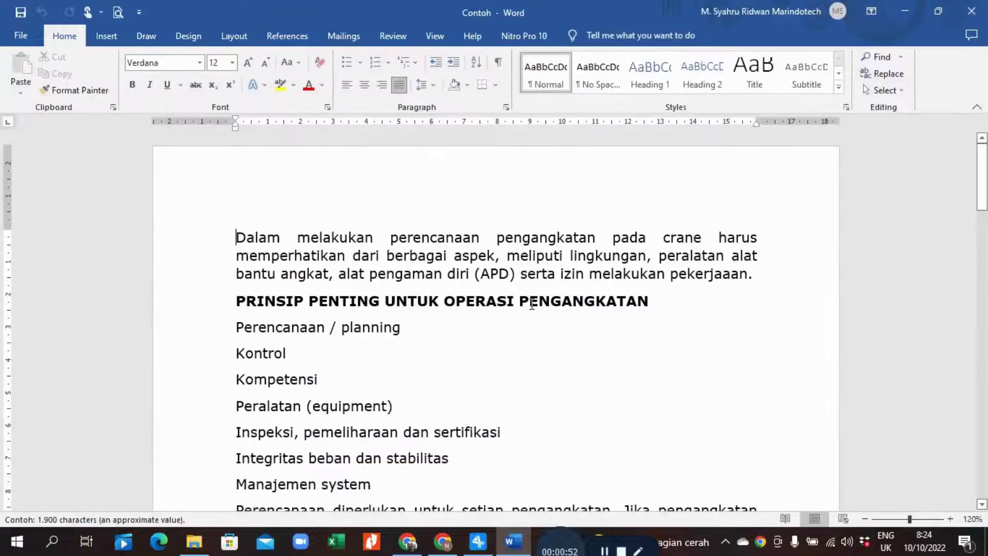
scroll(351, 264, "down", 5)
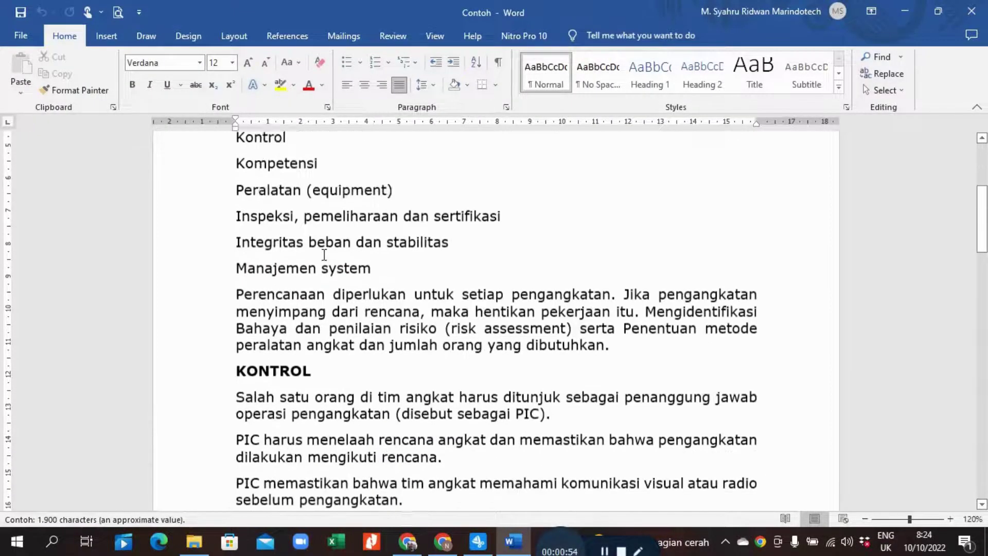
scroll(324, 255, "down", 1)
scroll(325, 257, "down", 2)
scroll(325, 261, "down", 3)
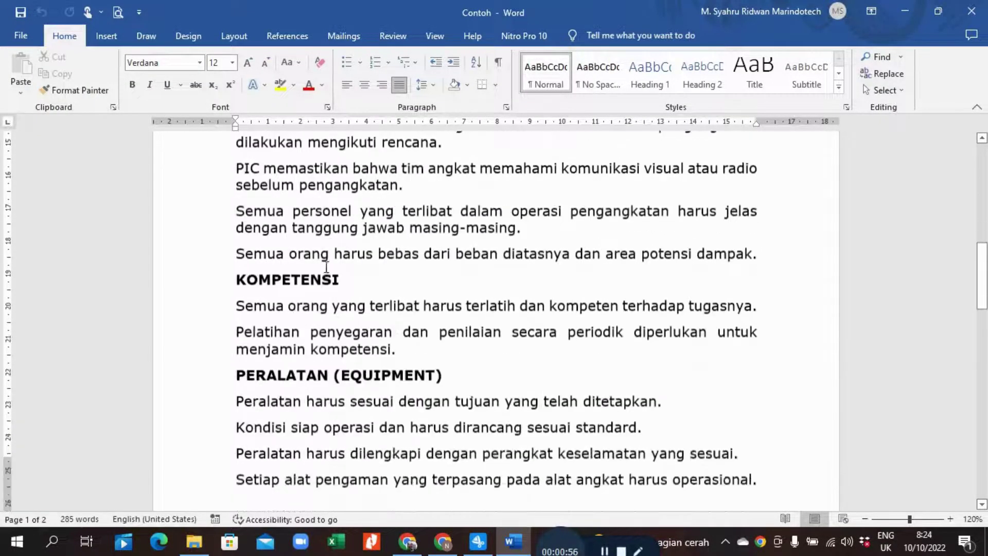
scroll(326, 267, "down", 4)
scroll(326, 268, "down", 5)
scroll(326, 270, "down", 5)
scroll(326, 273, "down", 3)
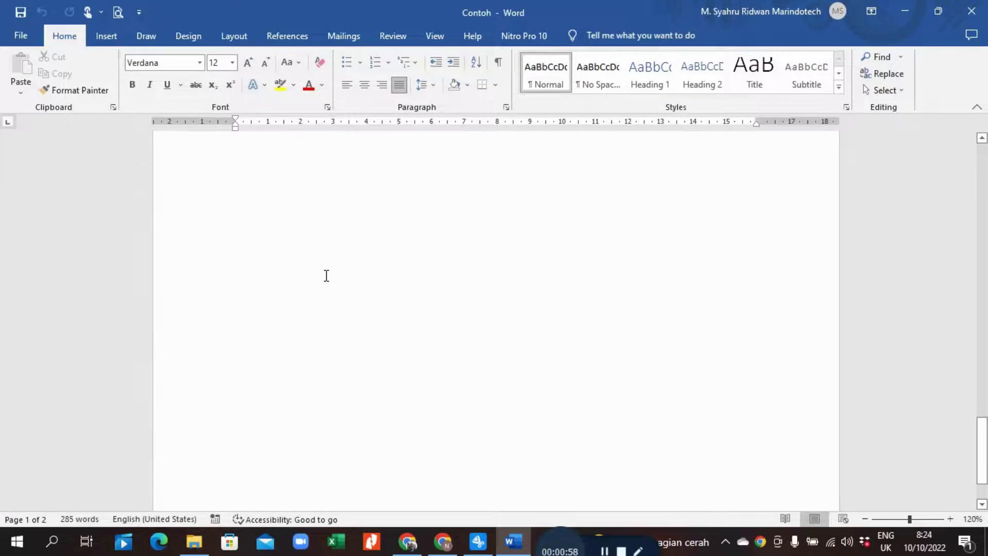
scroll(326, 276, "down", 1)
scroll(326, 276, "up", 5)
scroll(326, 276, "up", 1)
scroll(327, 275, "up", 5)
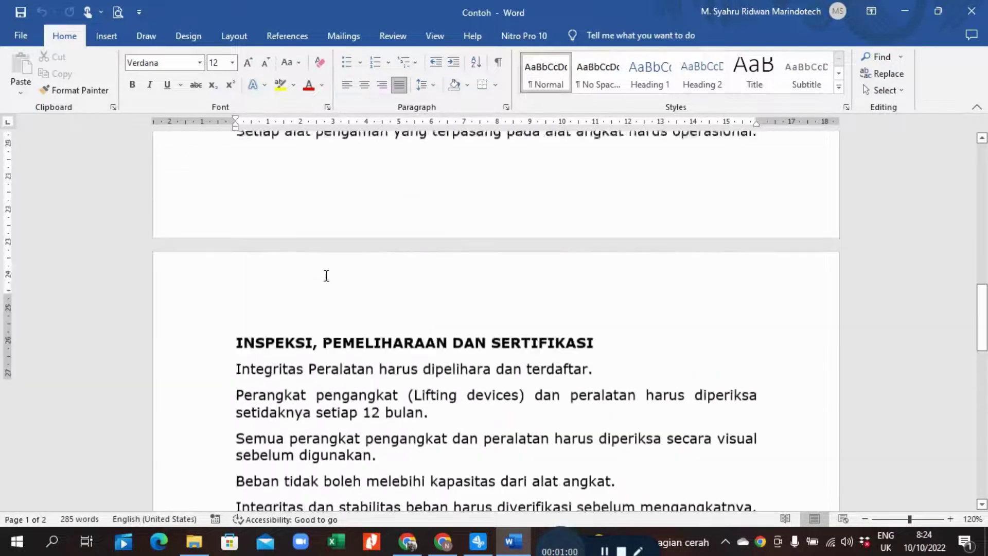
scroll(326, 275, "up", 6)
scroll(327, 275, "up", 5)
scroll(326, 275, "up", 7)
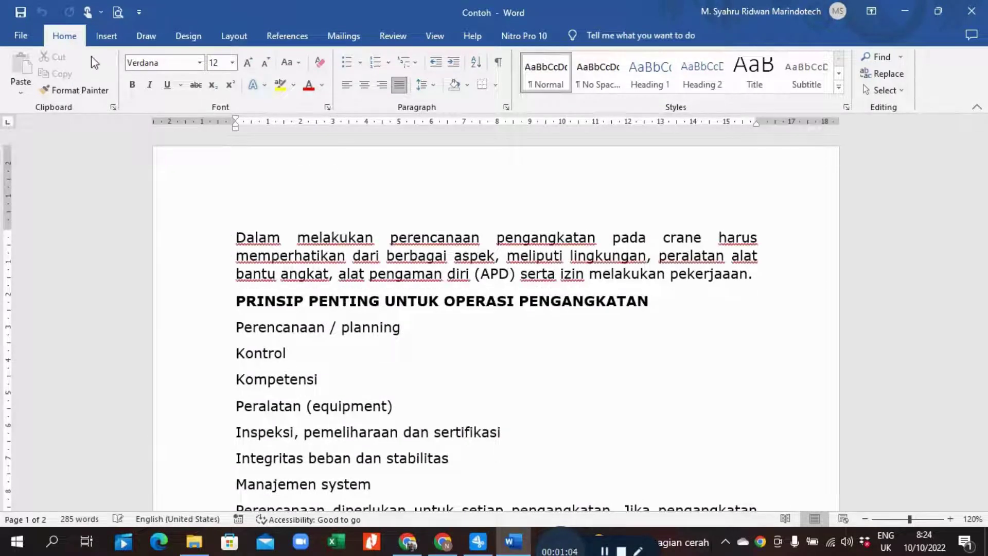
Step: On Word's Print screen, select Microsoft Print to PDF as the printer
left_click(21, 37)
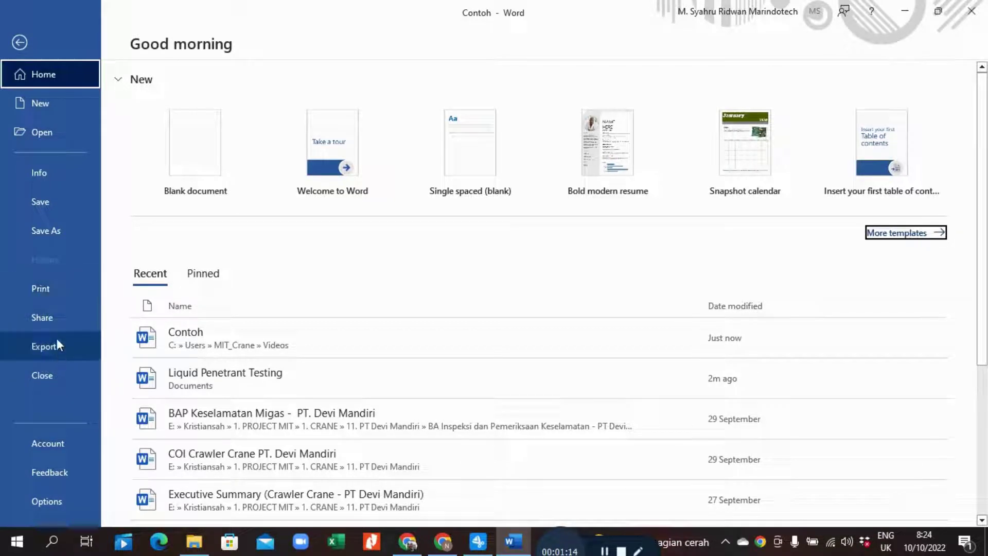
left_click(45, 286)
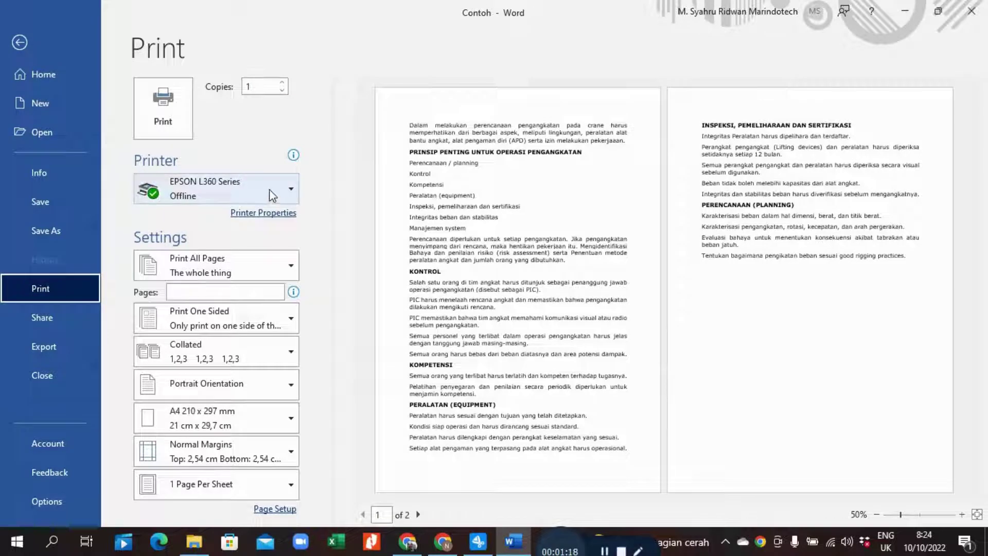
left_click(290, 191)
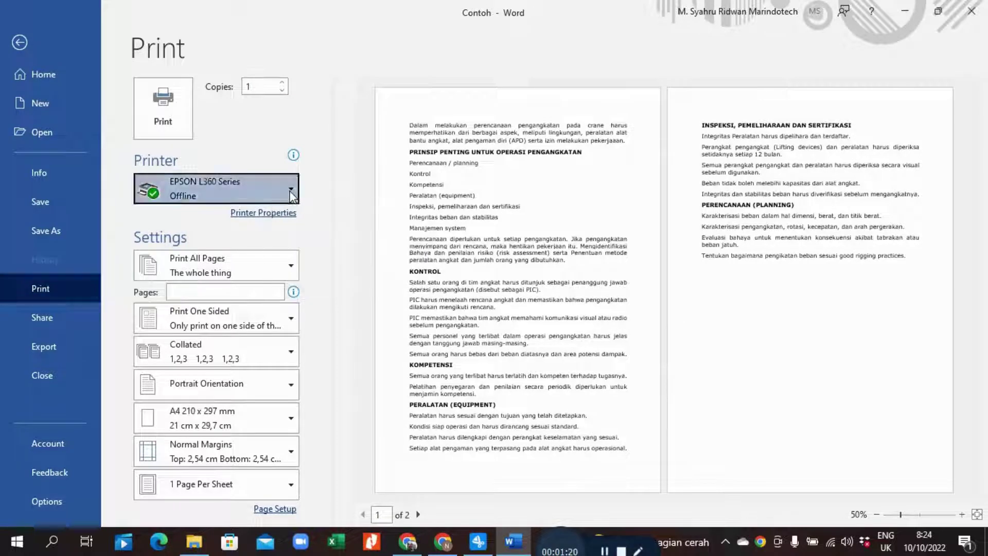
scroll(242, 309, "down", 1)
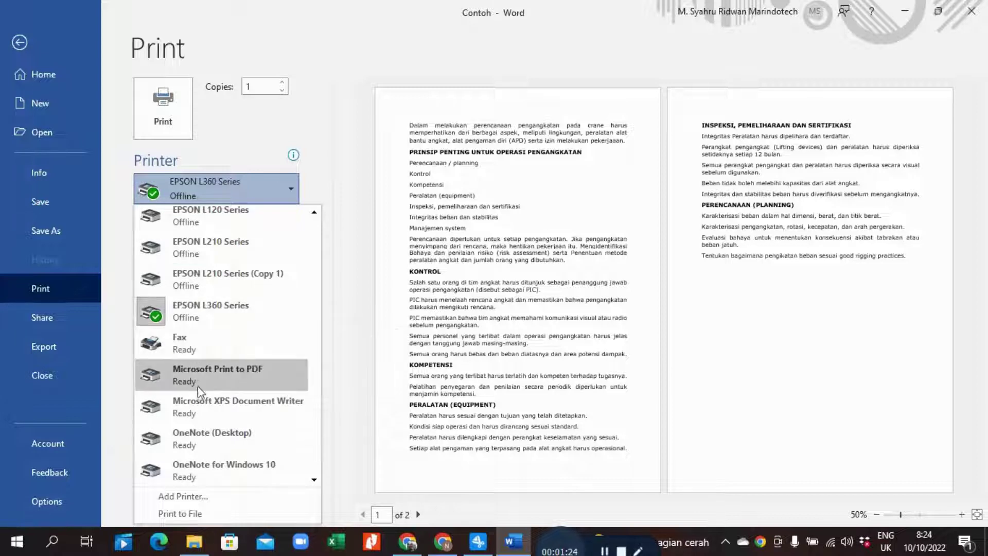
left_click(237, 371)
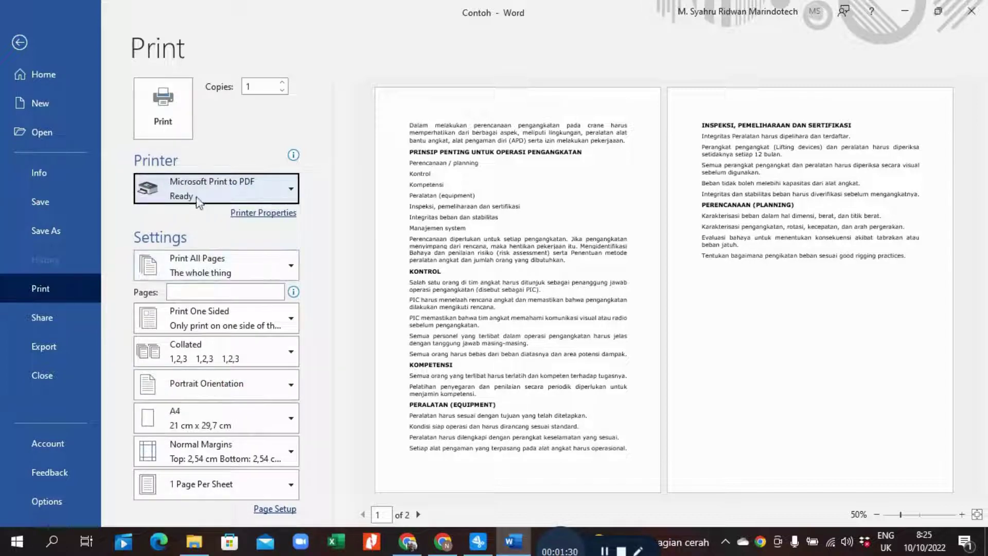
Step: Print Contoh to a PDF named 'File Pdf Contoh' saved in the Videos folder
left_click(170, 117)
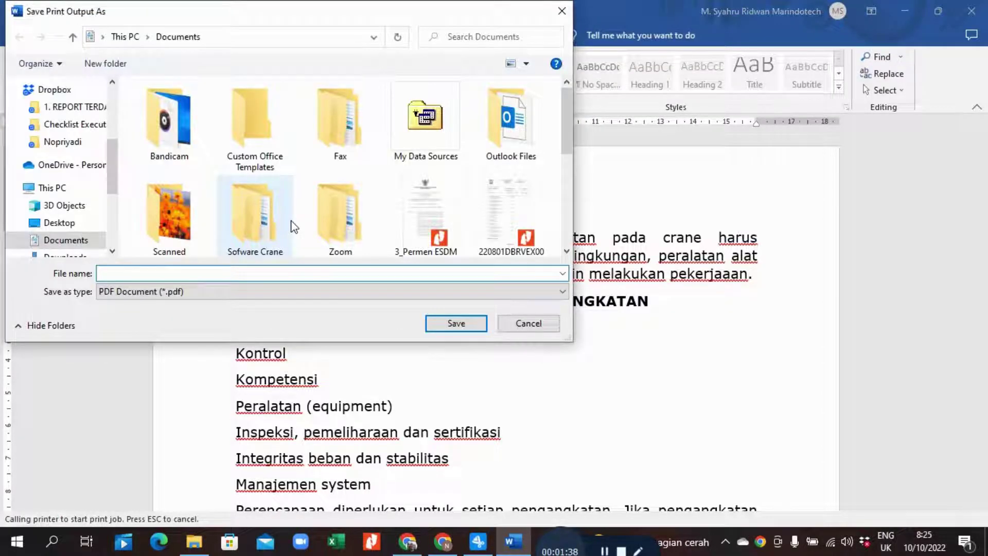
mouse_move(254, 215)
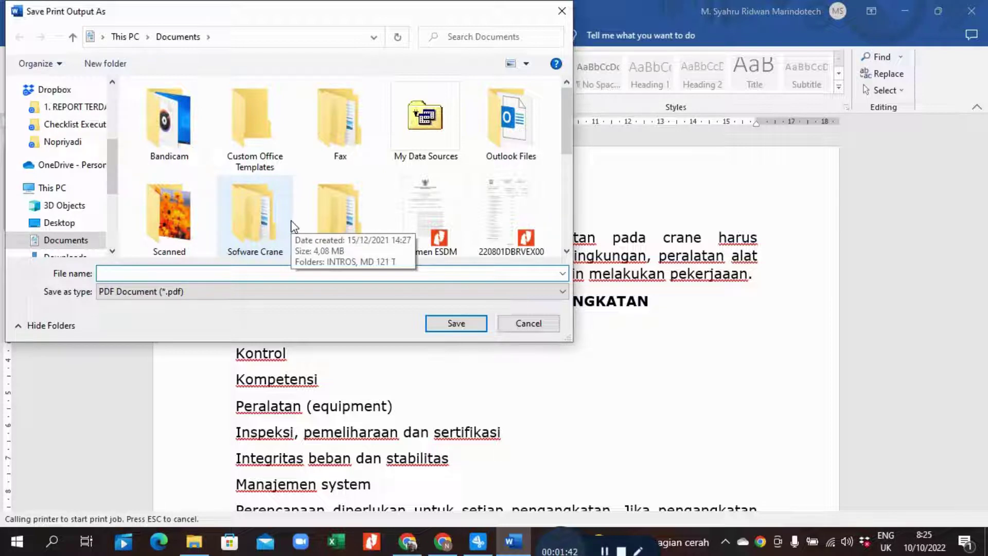
type("File Pdf Contoh")
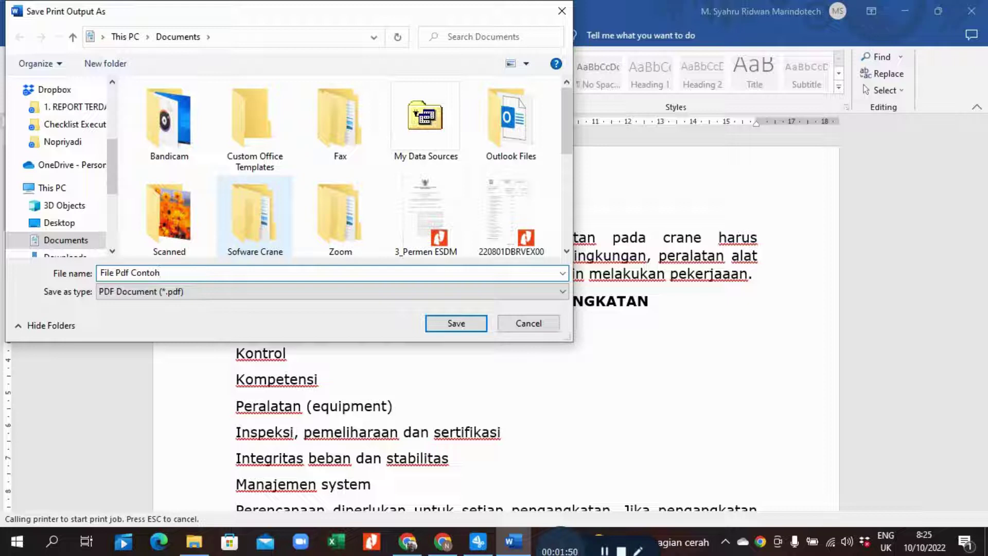
scroll(103, 206, "down", 2)
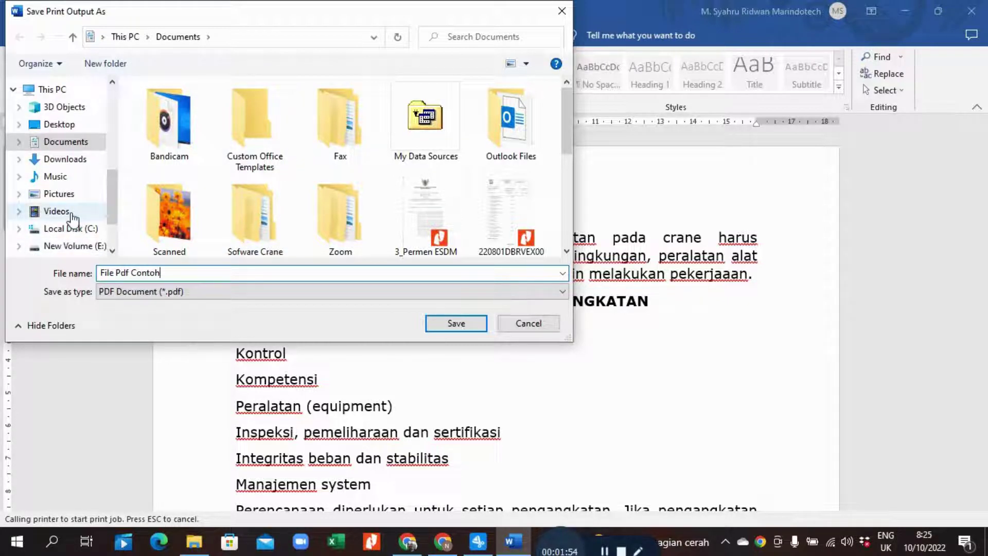
left_click(69, 212)
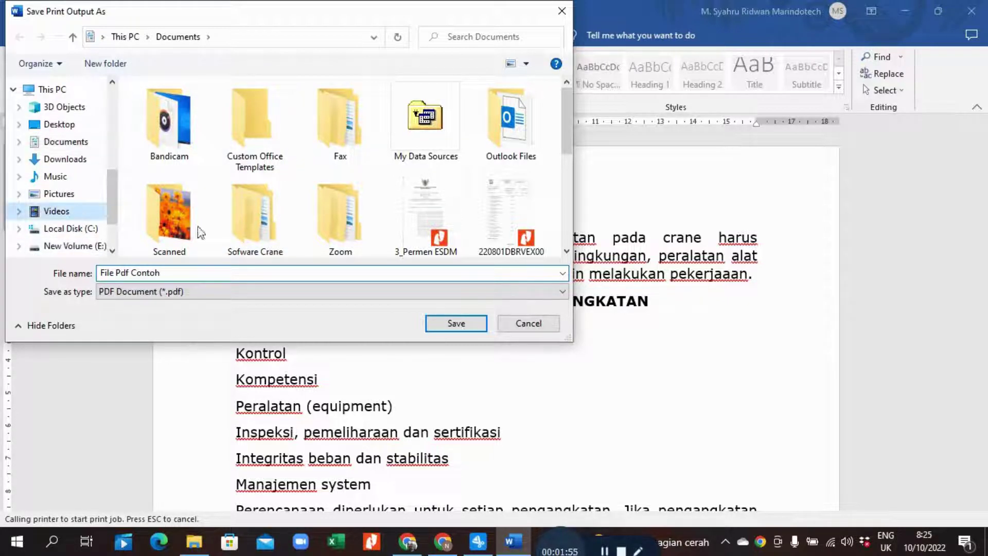
left_click(465, 325)
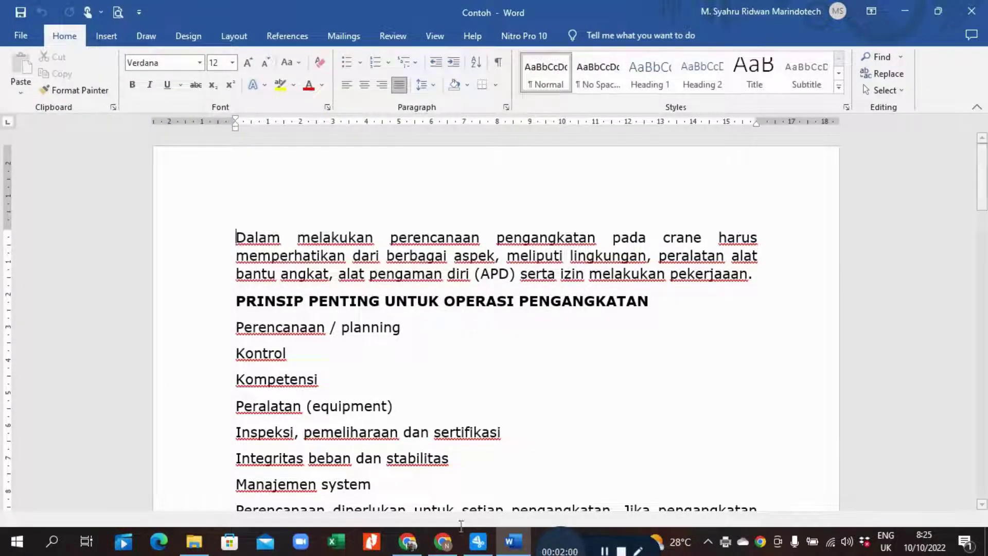
Step: Open File Pdf Contoh from the Videos folder with Nitro Pro 10
left_click(195, 553)
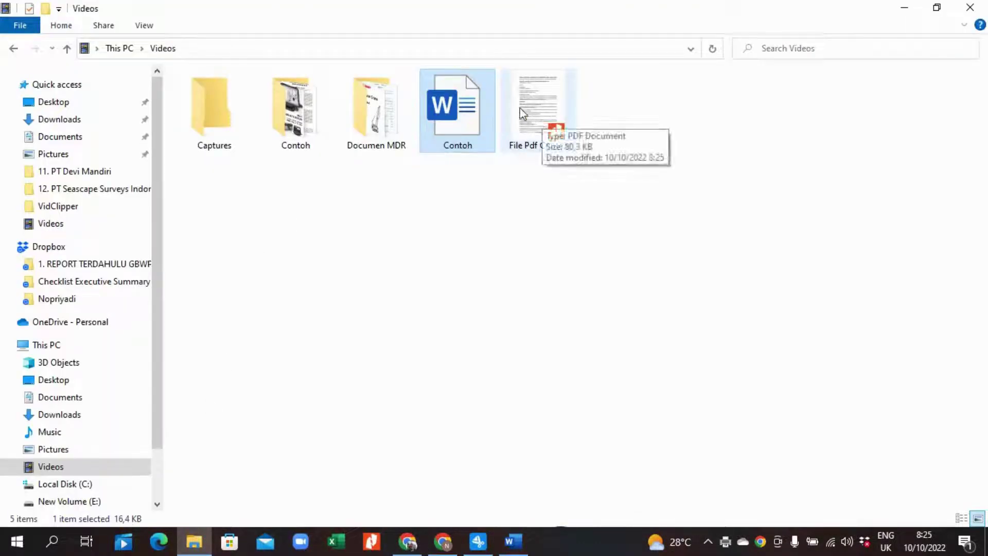
left_click(537, 106)
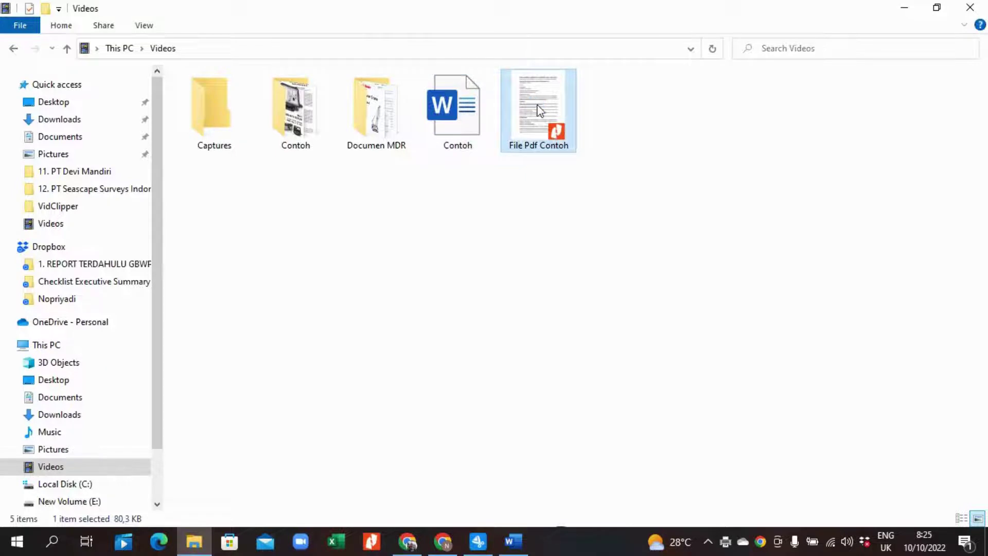
right_click(537, 104)
mouse_move(582, 282)
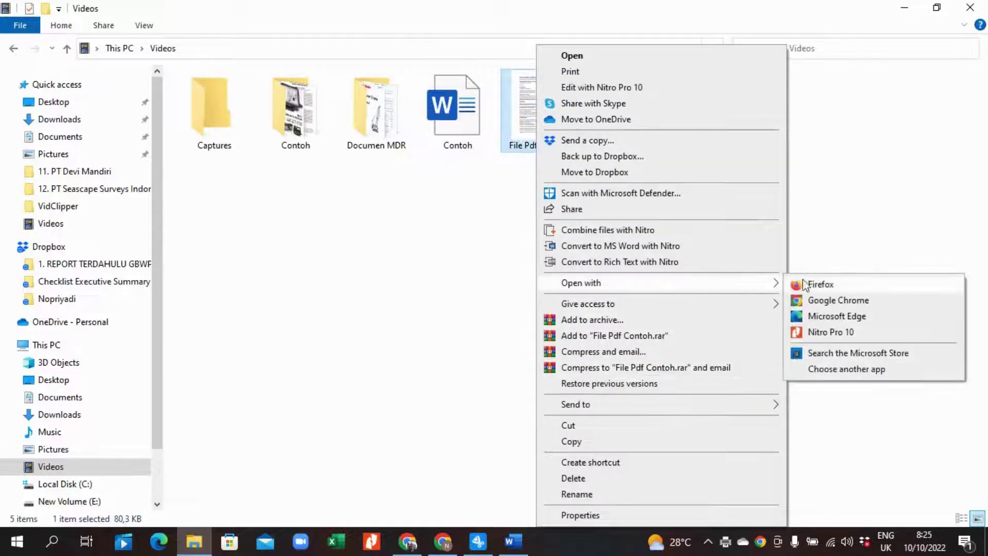
left_click(835, 335)
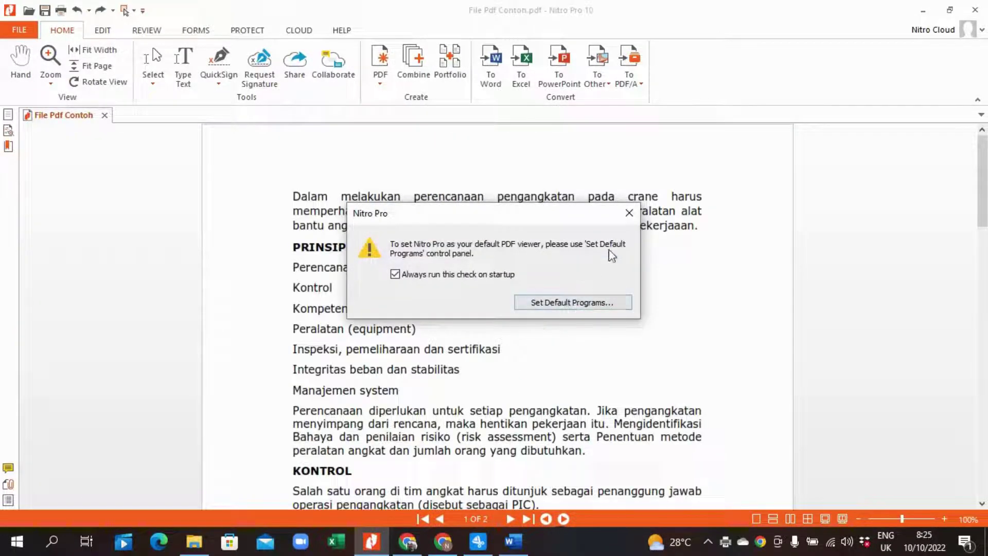
Step: Dismiss the default-viewer notice, scroll to the end of File Pdf Contoh, and close Nitro Pro
left_click(628, 212)
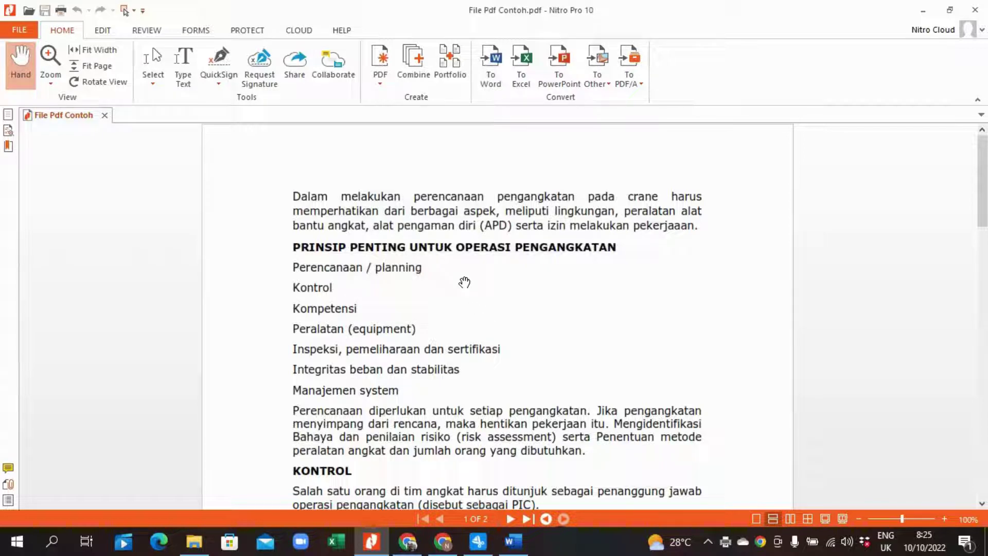
scroll(465, 282, "down", 2)
scroll(465, 282, "down", 3)
scroll(465, 280, "down", 2)
scroll(465, 279, "down", 3)
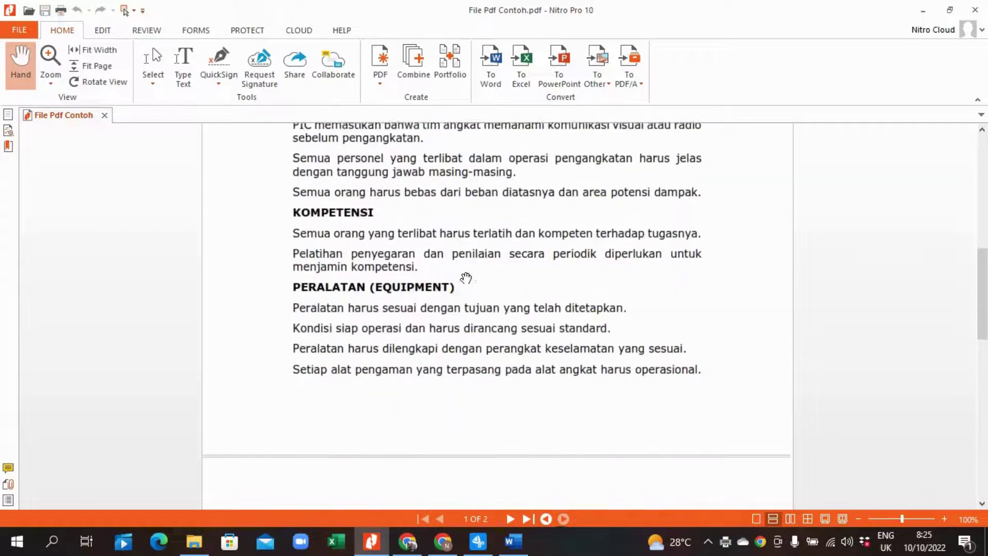
scroll(465, 278, "down", 3)
scroll(465, 278, "down", 4)
scroll(466, 278, "down", 5)
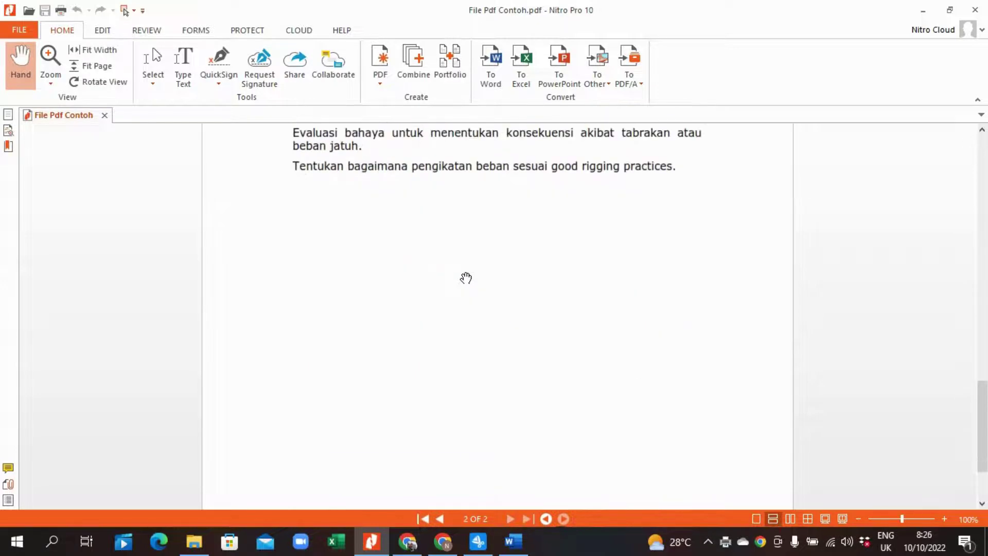
scroll(466, 277, "down", 1)
scroll(466, 278, "down", 1)
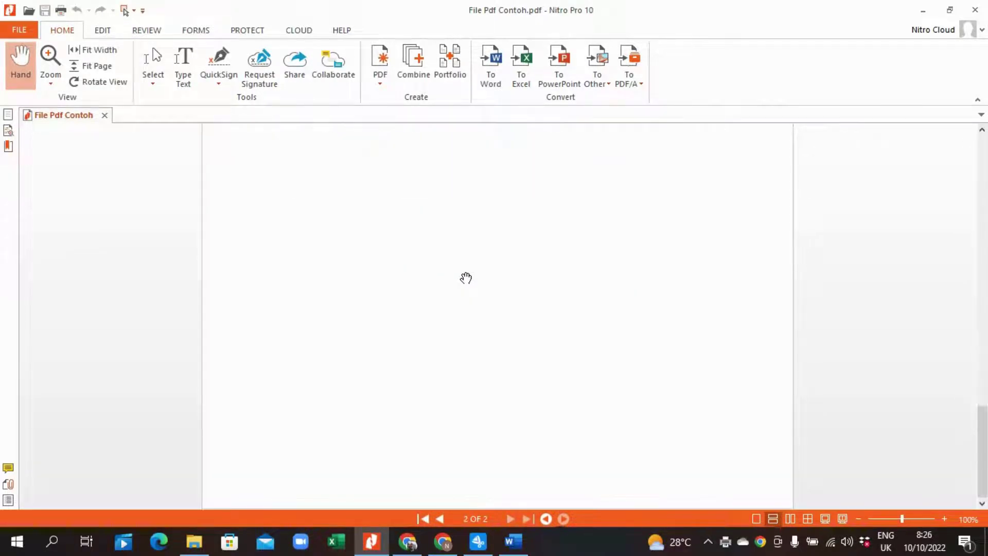
left_click(976, 9)
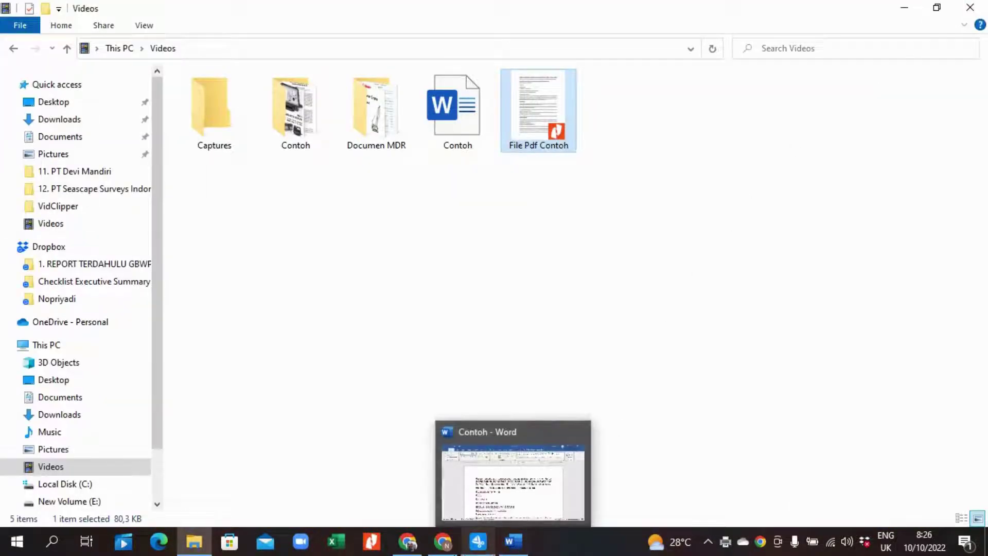
mouse_move(408, 541)
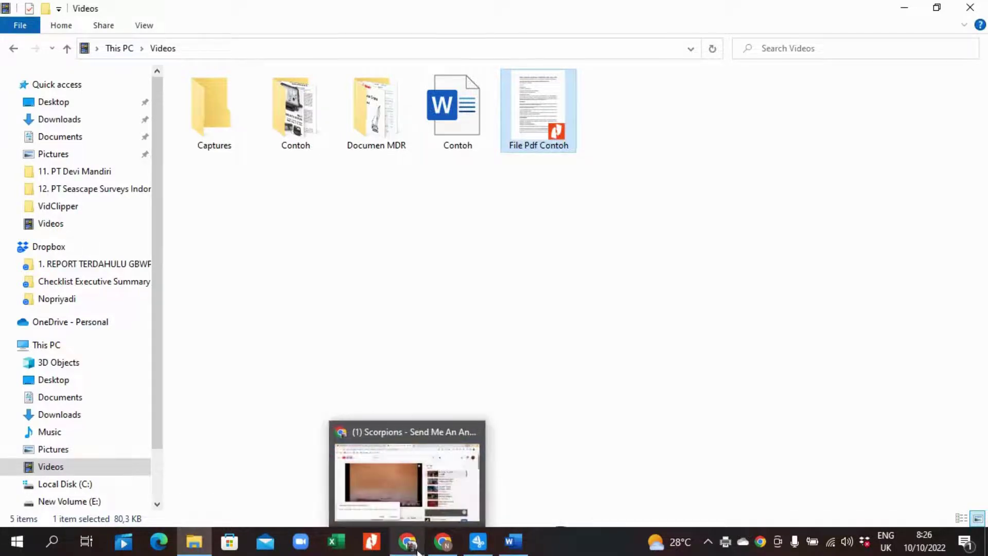
Step: Search Google for 'ilovepdf' from Chrome's address bar
left_click(443, 540)
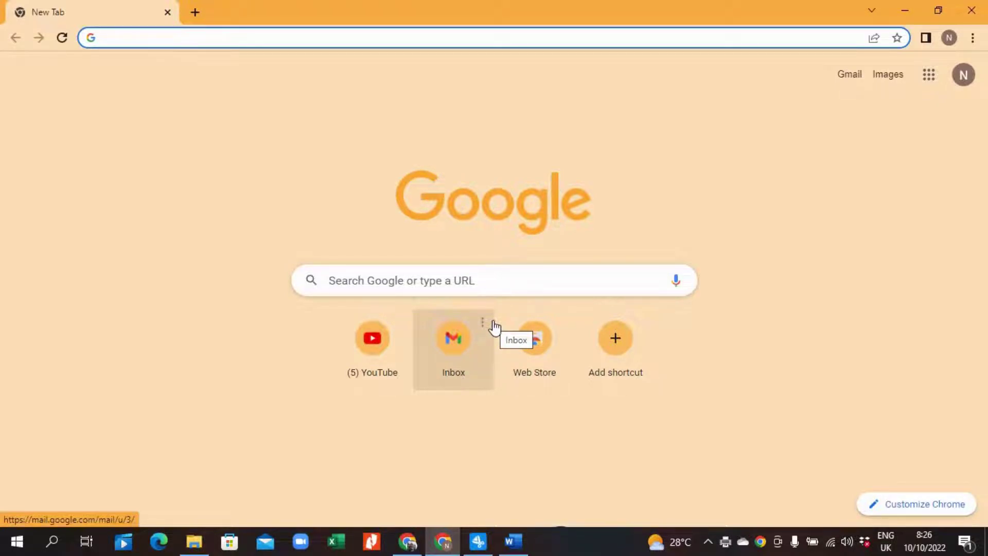
type("ilo")
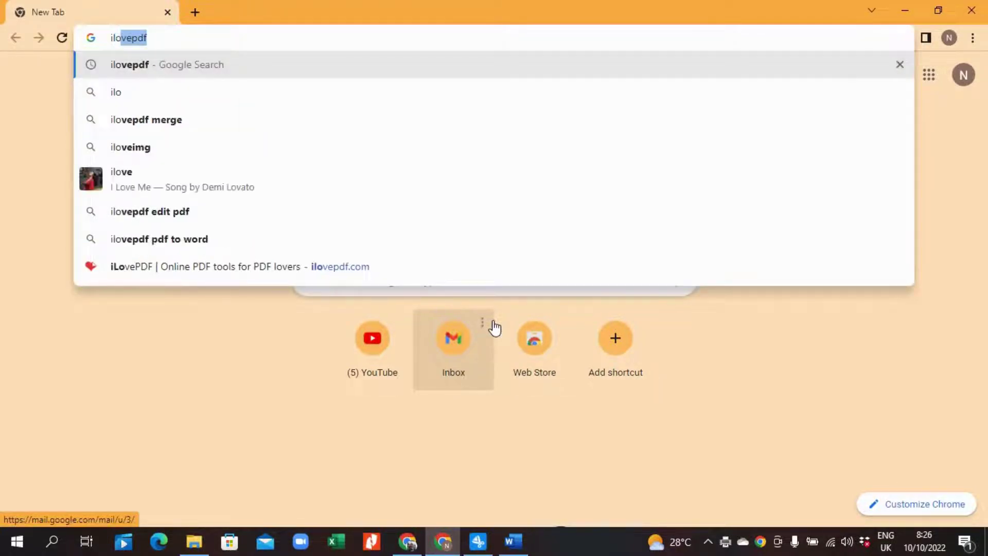
type("vepdf")
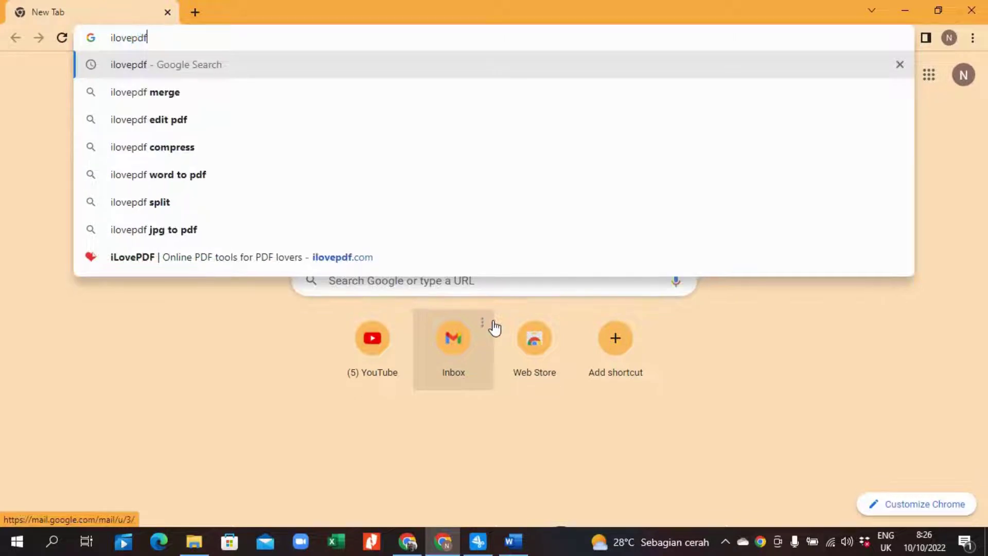
key("Return")
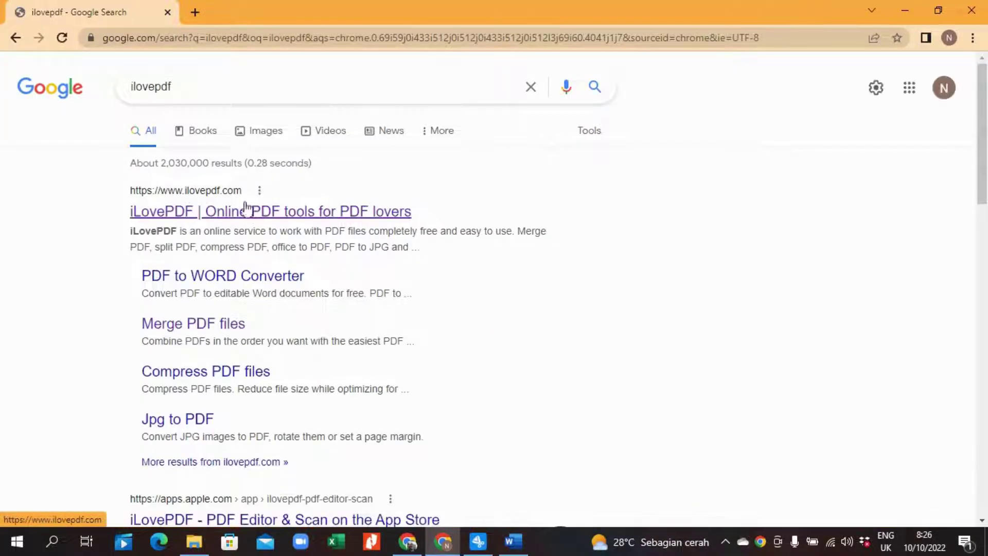
Step: Go to the iLovePDF site and open its Word to PDF converter
left_click(180, 199)
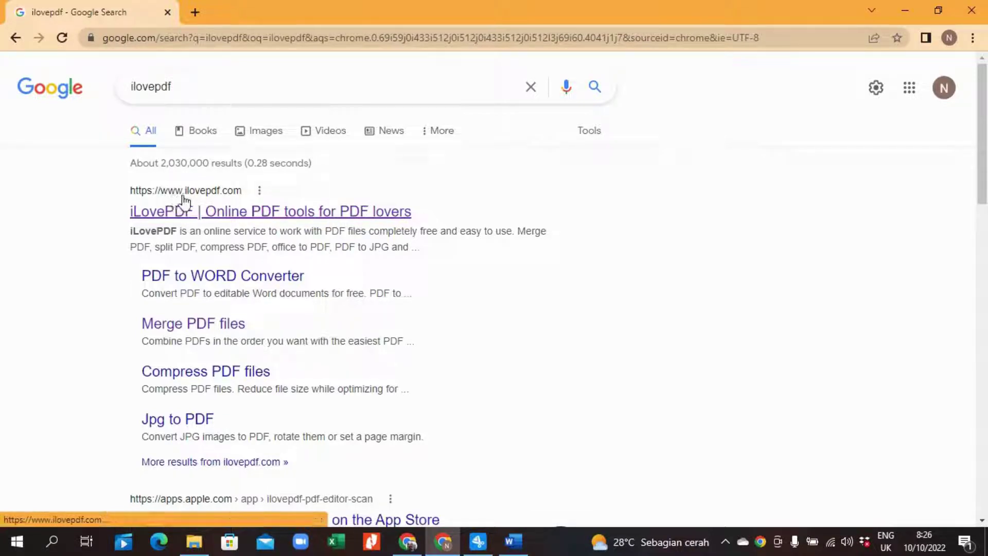
left_click(218, 215)
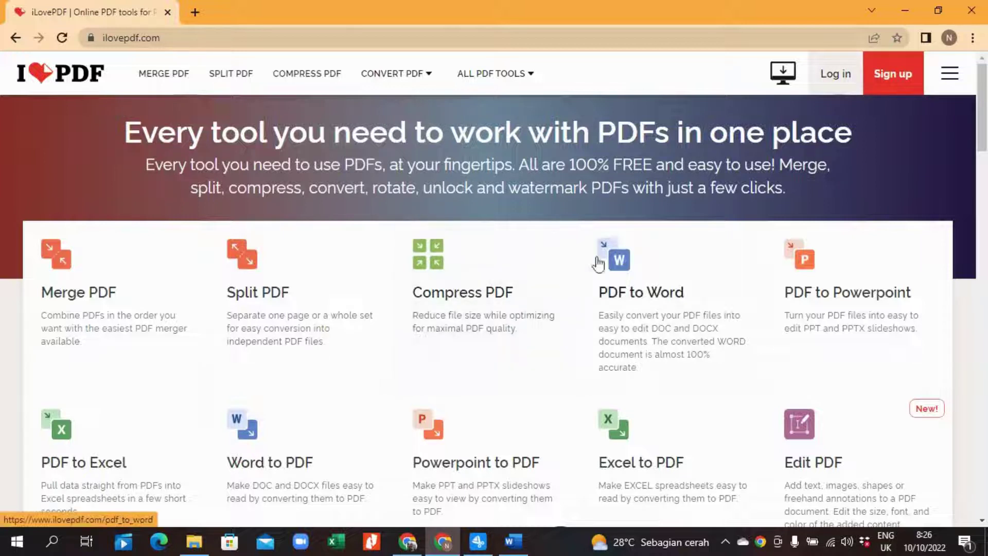
scroll(406, 281, "down", 1)
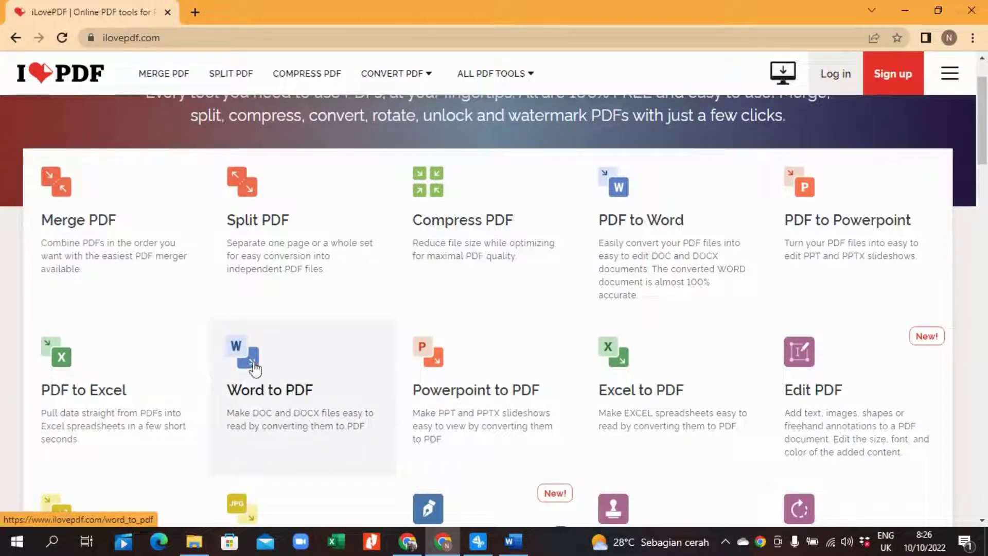
mouse_move(395, 73)
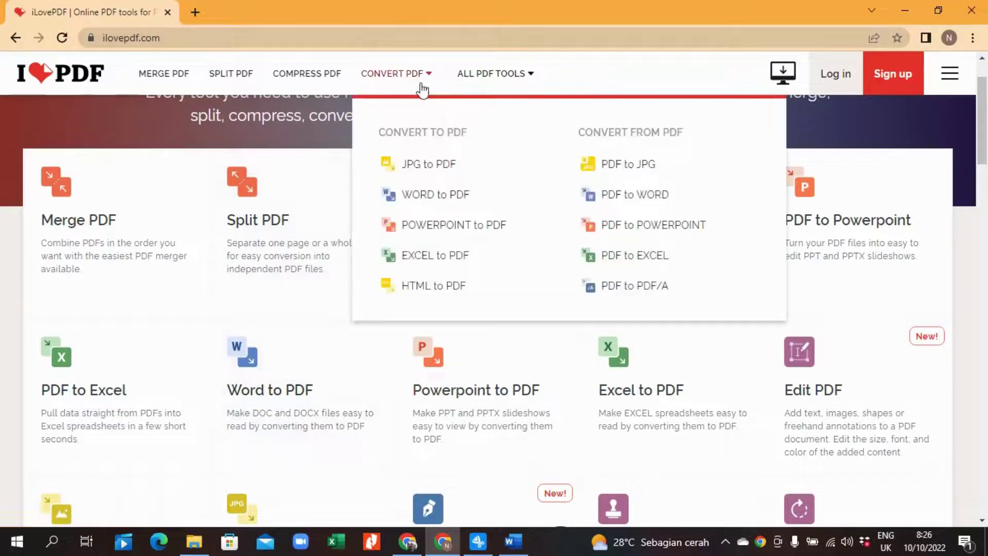
left_click(444, 201)
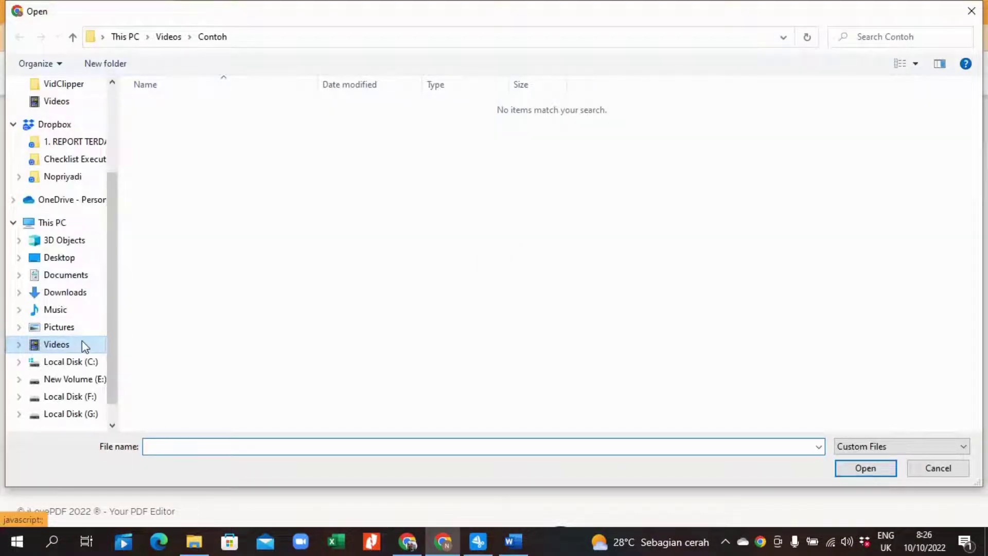
Step: Upload the Contoh Word document from the Videos folder to the converter
left_click(56, 344)
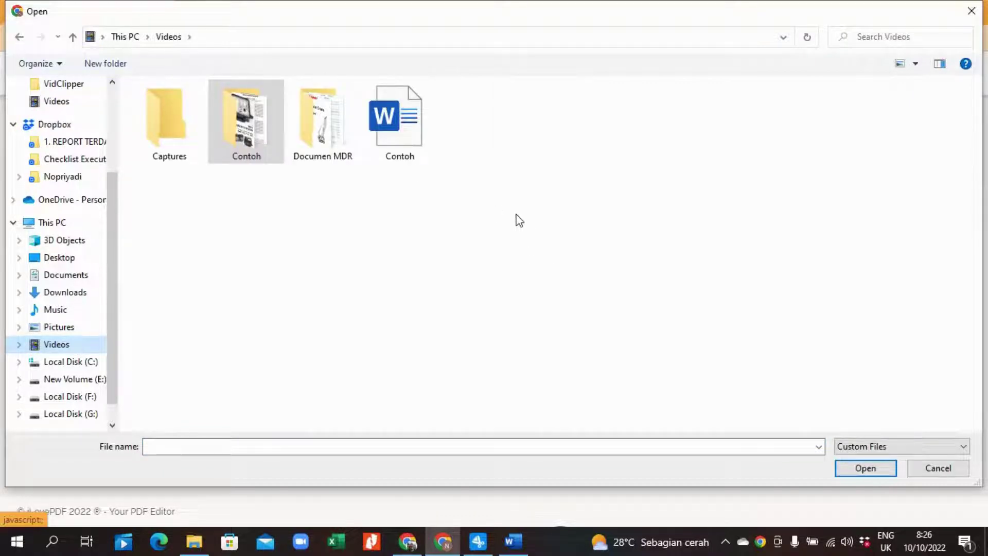
left_click(413, 119)
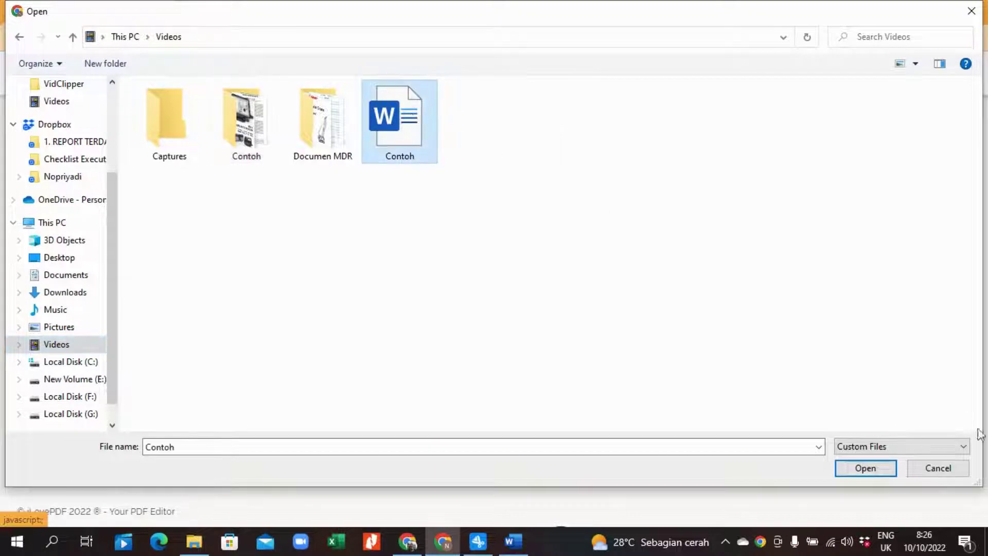
left_click(864, 469)
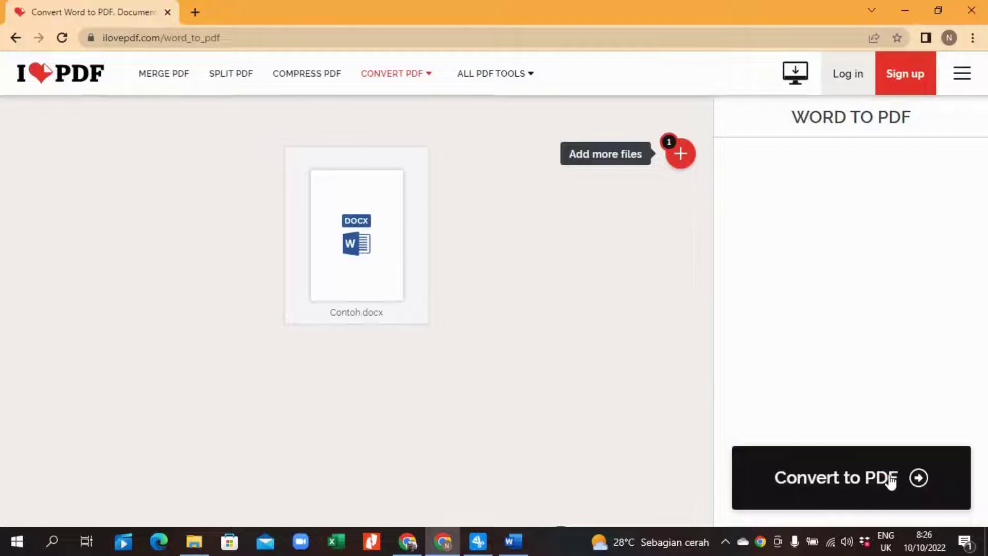
Step: Run Convert to PDF on Contoh.docx and download the resulting Contoh.pdf
left_click(857, 487)
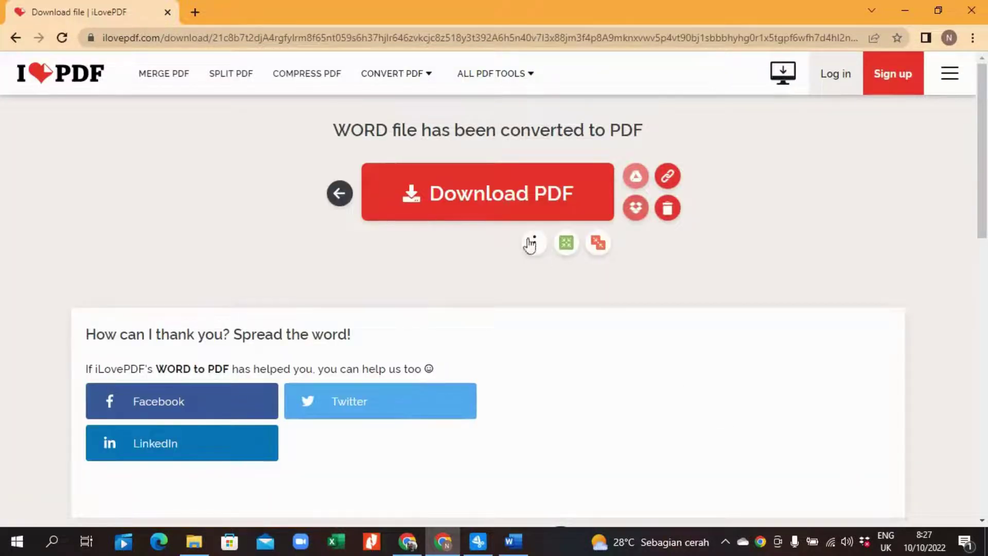
left_click(506, 198)
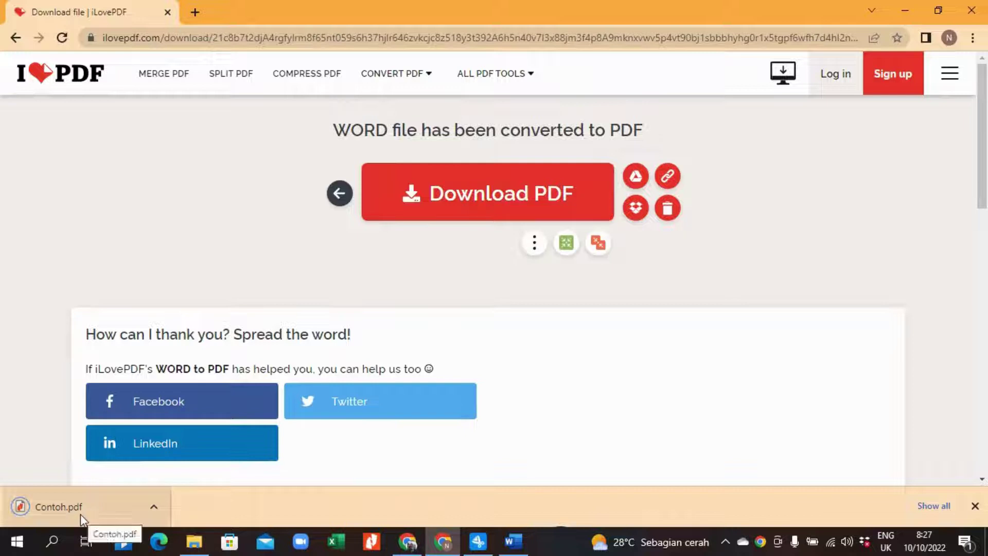
Step: Show the downloaded Contoh.pdf in the Downloads folder and open it in Nitro Pro
left_click(154, 508)
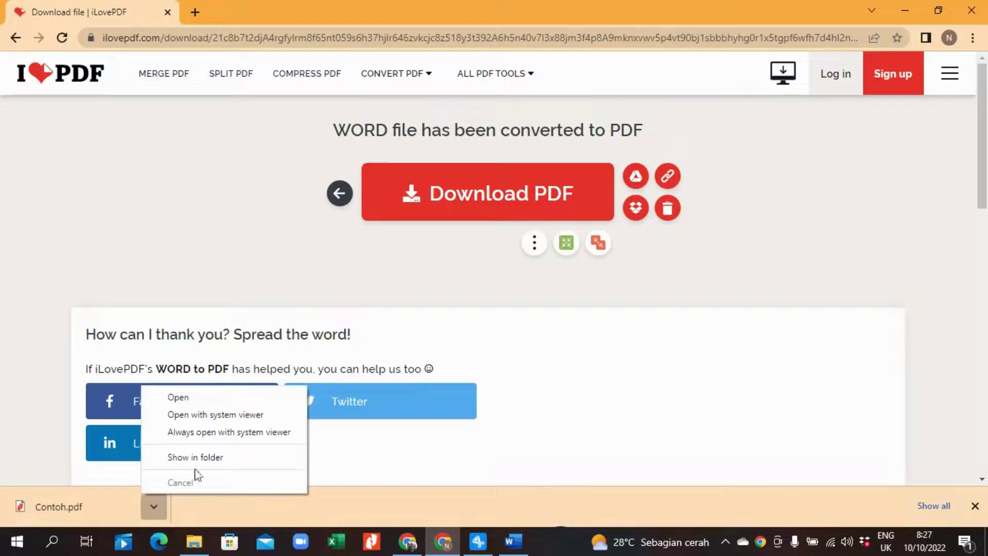
left_click(220, 458)
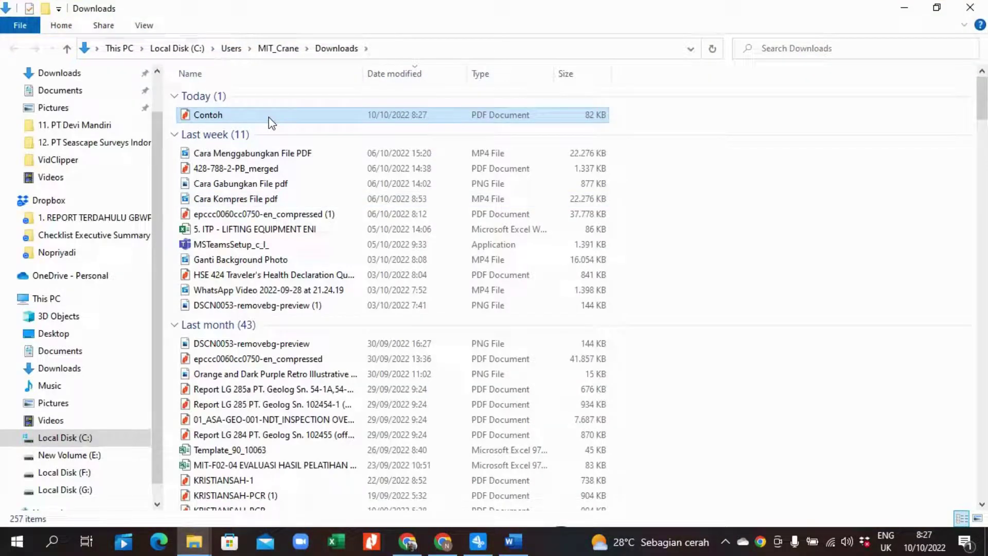
double_click(270, 121)
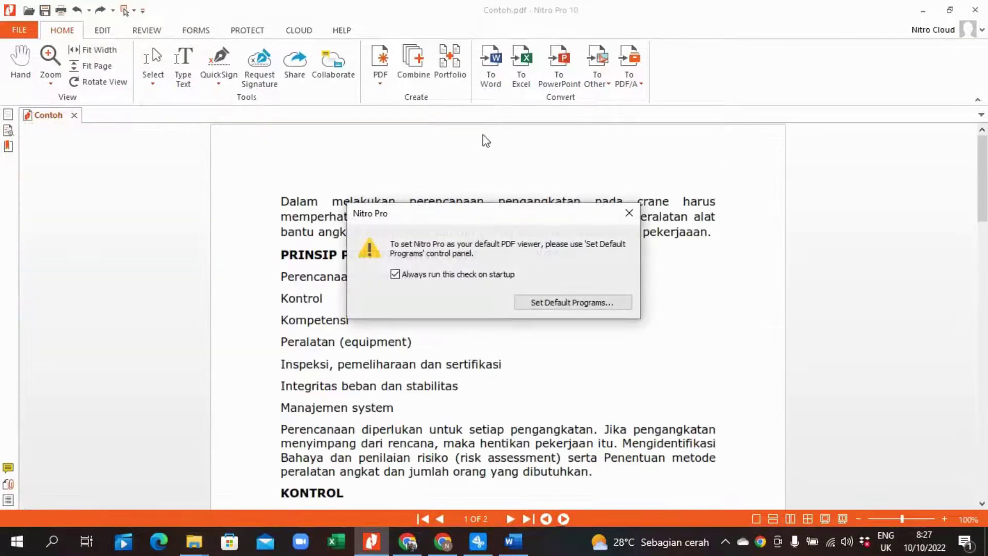
Step: Close the Set Default Programs notice and scroll through both pages of Contoh.pdf
left_click(629, 212)
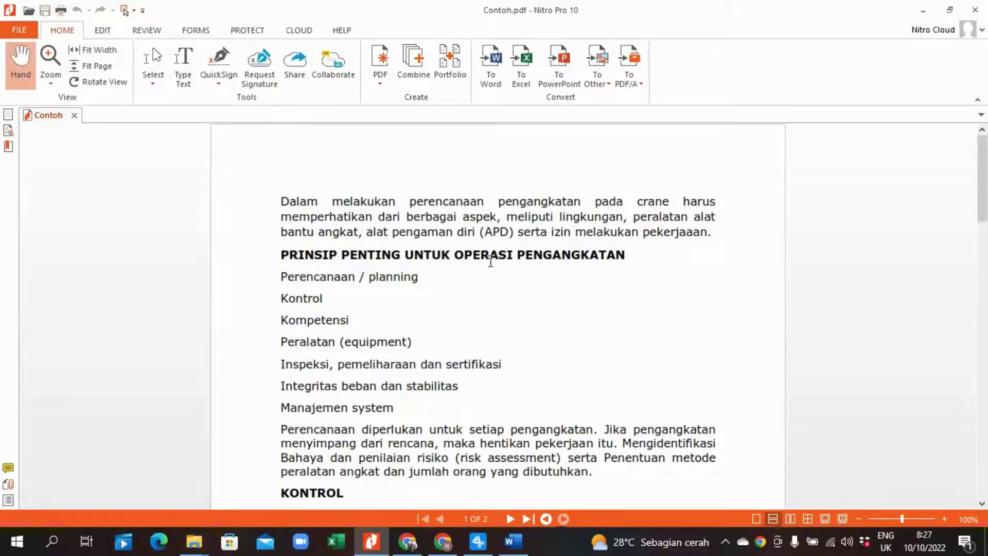
scroll(491, 261, "down", 1)
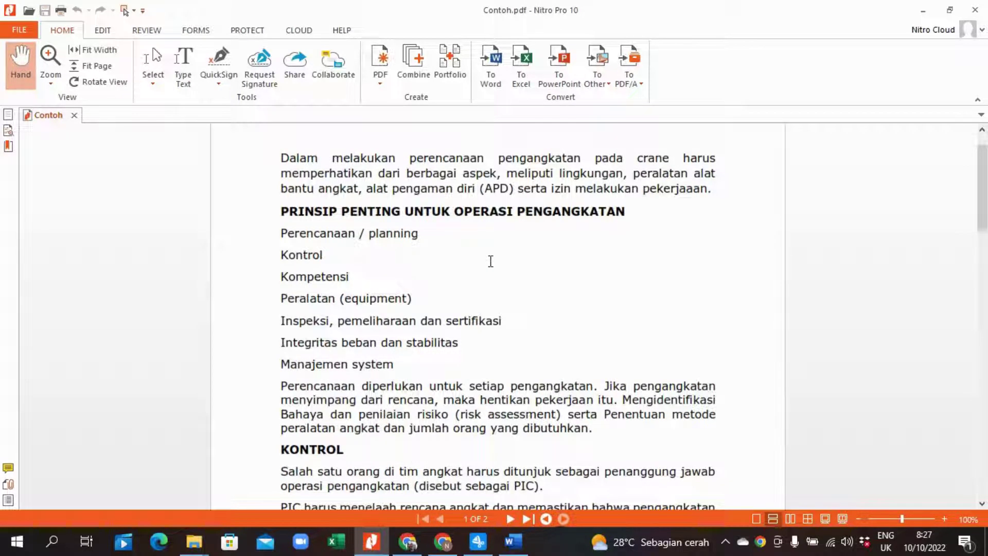
scroll(491, 262, "down", 3)
scroll(490, 261, "down", 3)
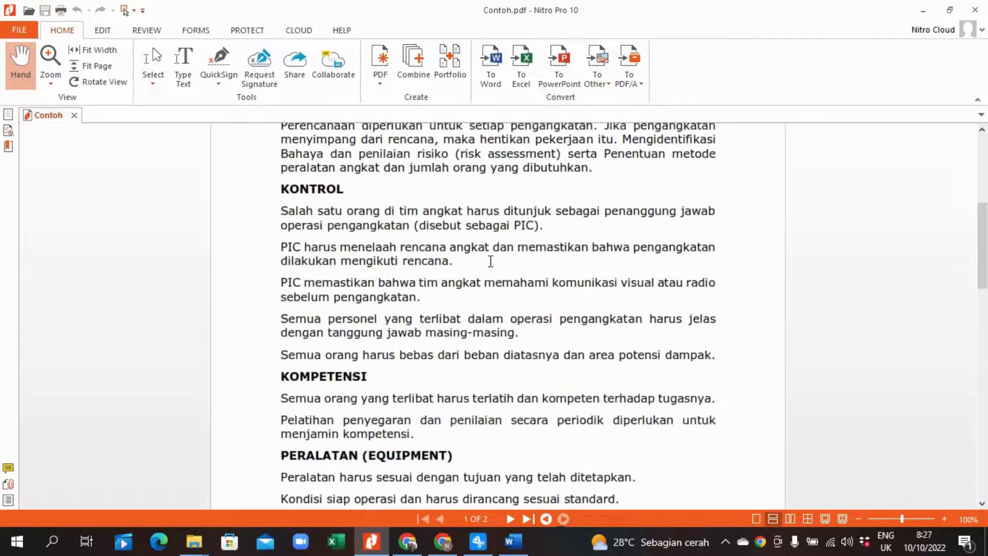
scroll(491, 261, "down", 2)
scroll(491, 261, "down", 4)
scroll(490, 262, "down", 5)
scroll(491, 262, "down", 2)
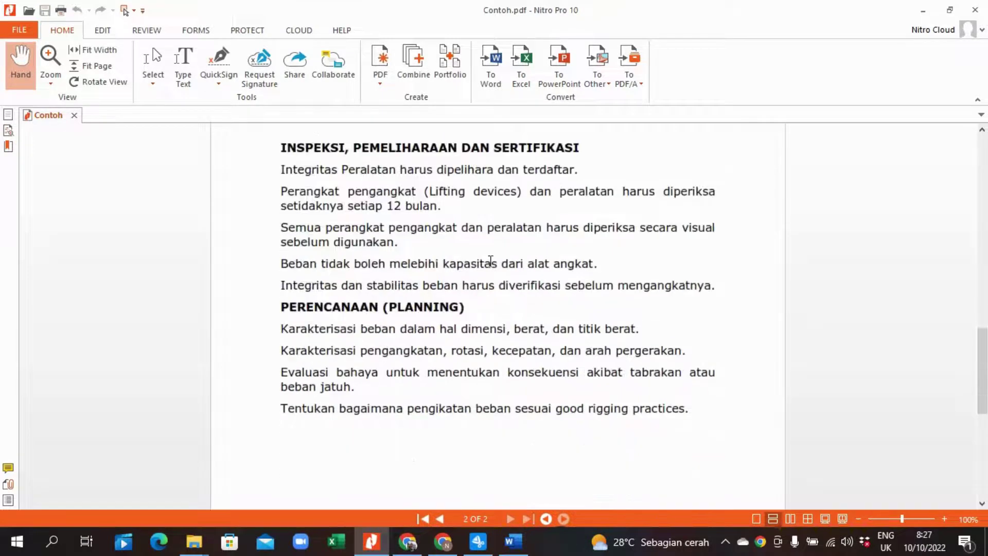
scroll(490, 262, "down", 6)
scroll(493, 265, "down", 4)
scroll(494, 267, "up", 5)
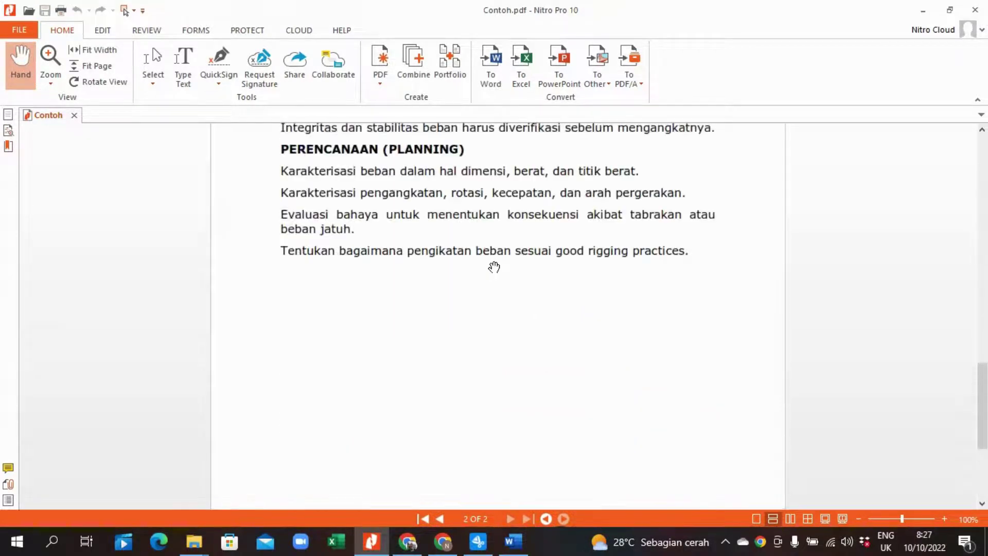
scroll(494, 267, "up", 5)
scroll(494, 266, "up", 3)
scroll(494, 266, "up", 2)
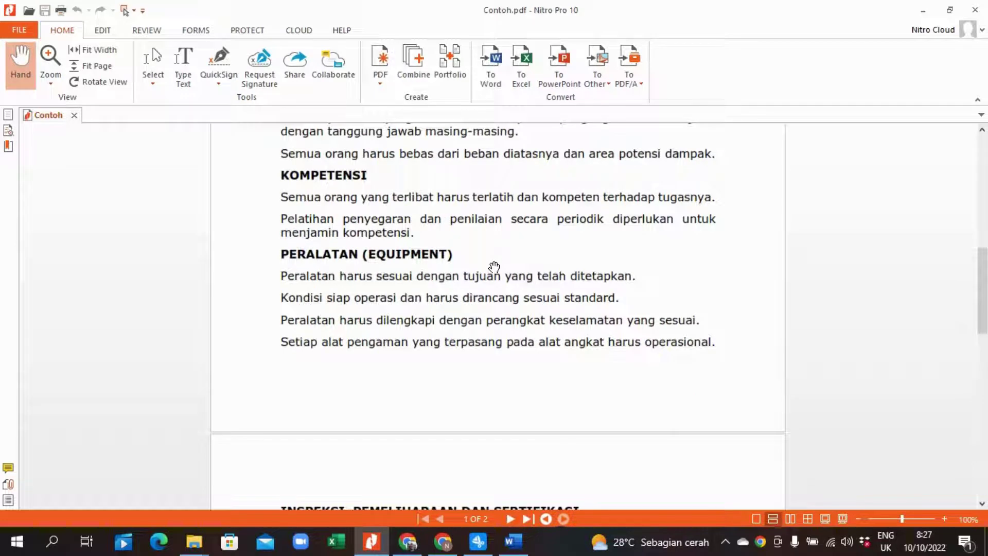